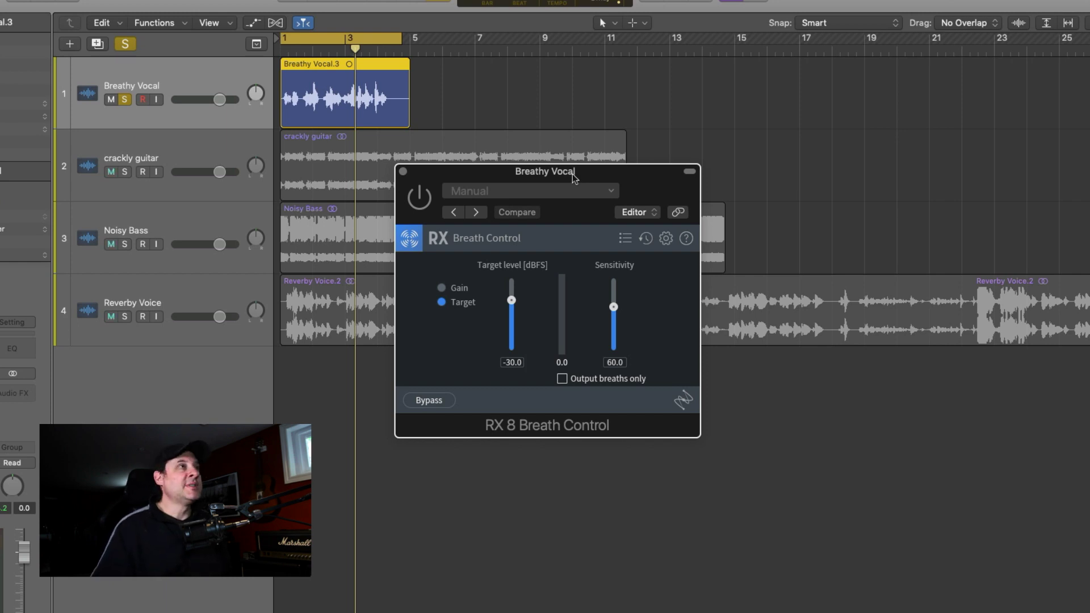
- Play the soloed Breathy Vocal and set Breath Control's target level to -54.7 dBFS and its sensitivity to 64.2
key("space")
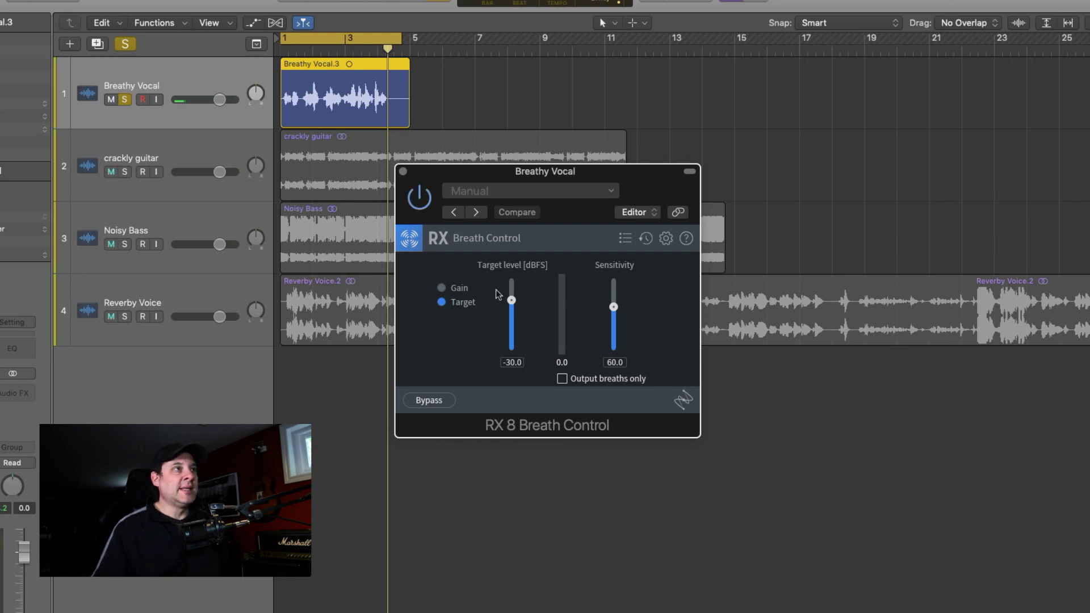
key("space")
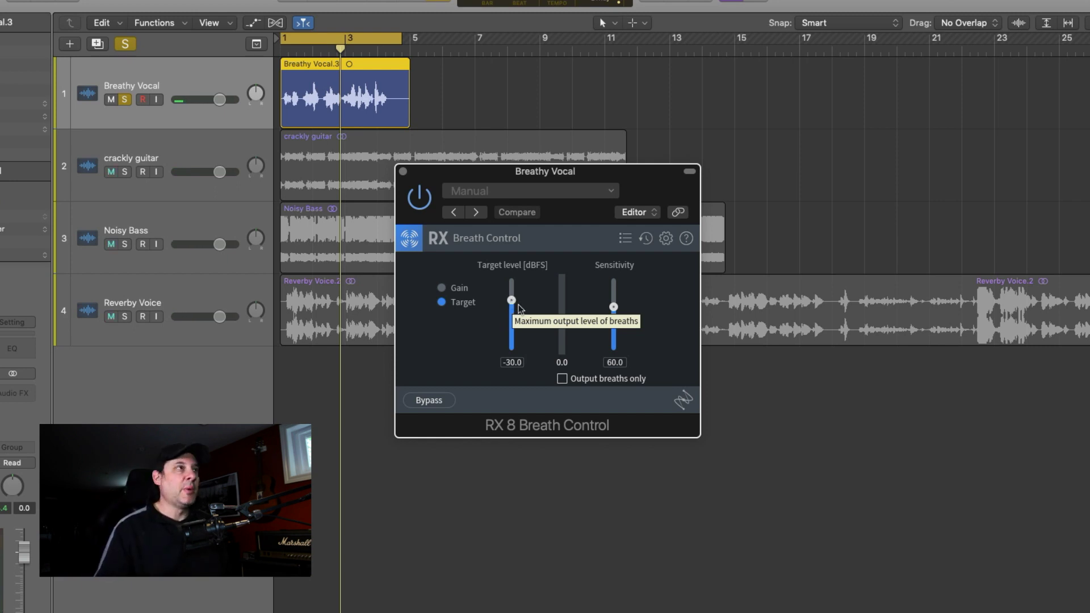
key("space")
left_click_drag(512, 301, 512, 318)
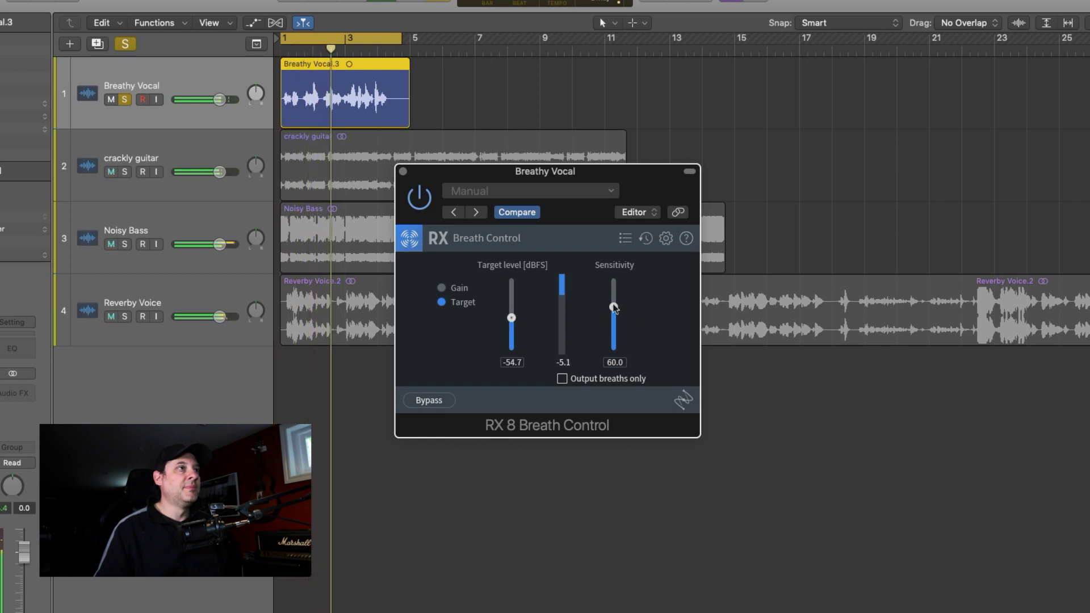
left_click_drag(614, 308, 610, 301)
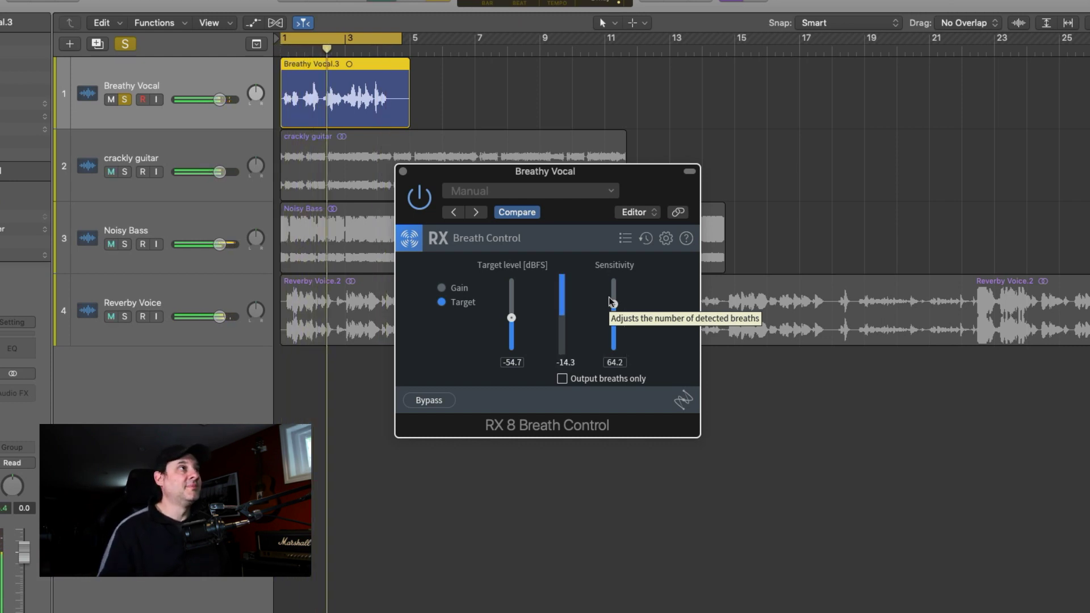
key("space")
left_click(610, 301)
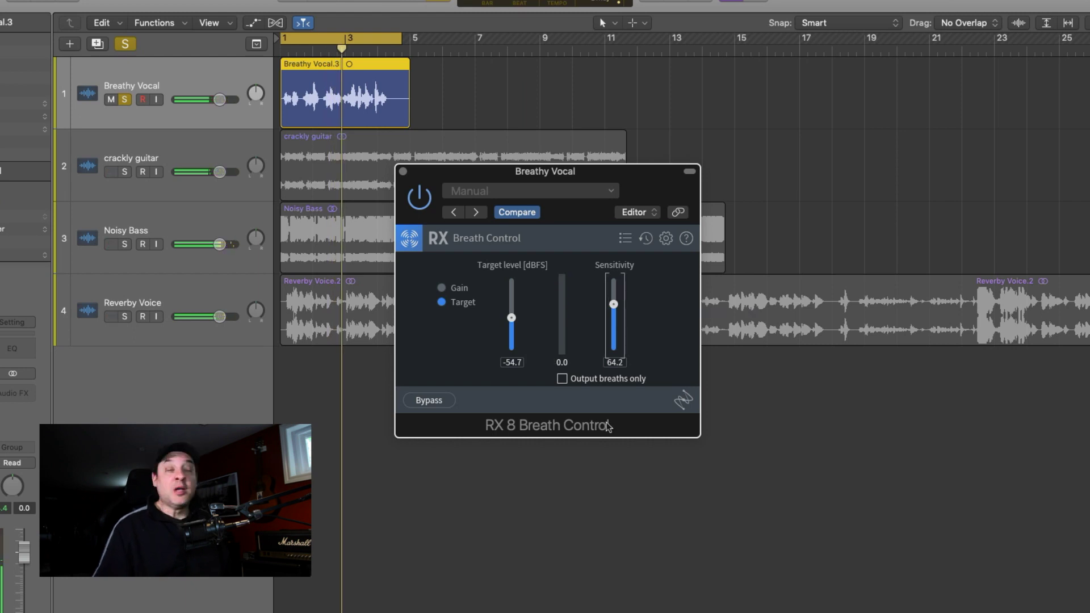
- Make Breath Control output only the detected breaths and play the vocal to audition them
left_click(562, 378)
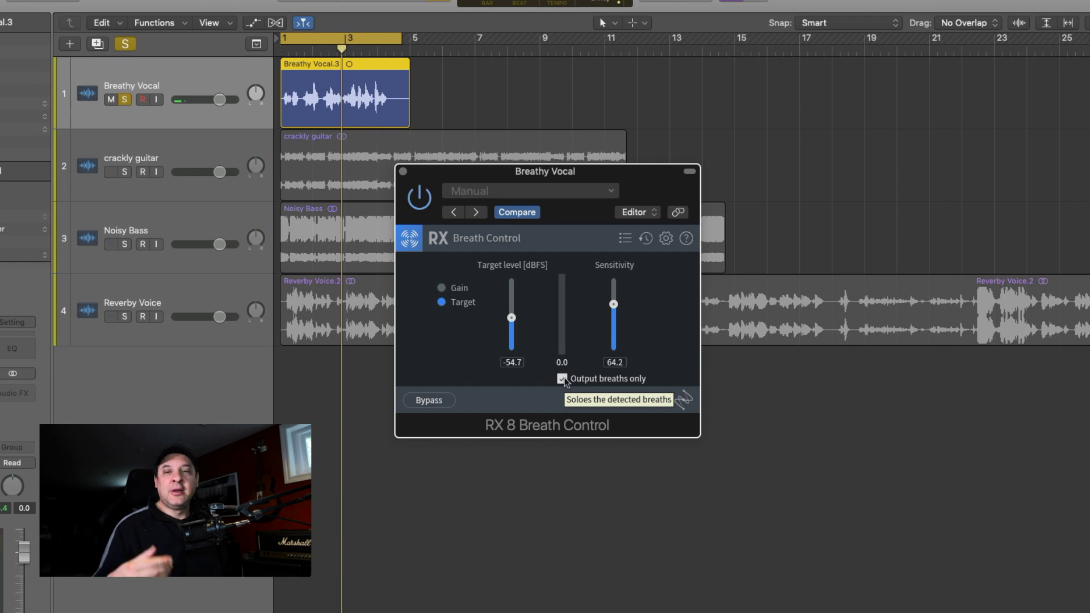
key("space")
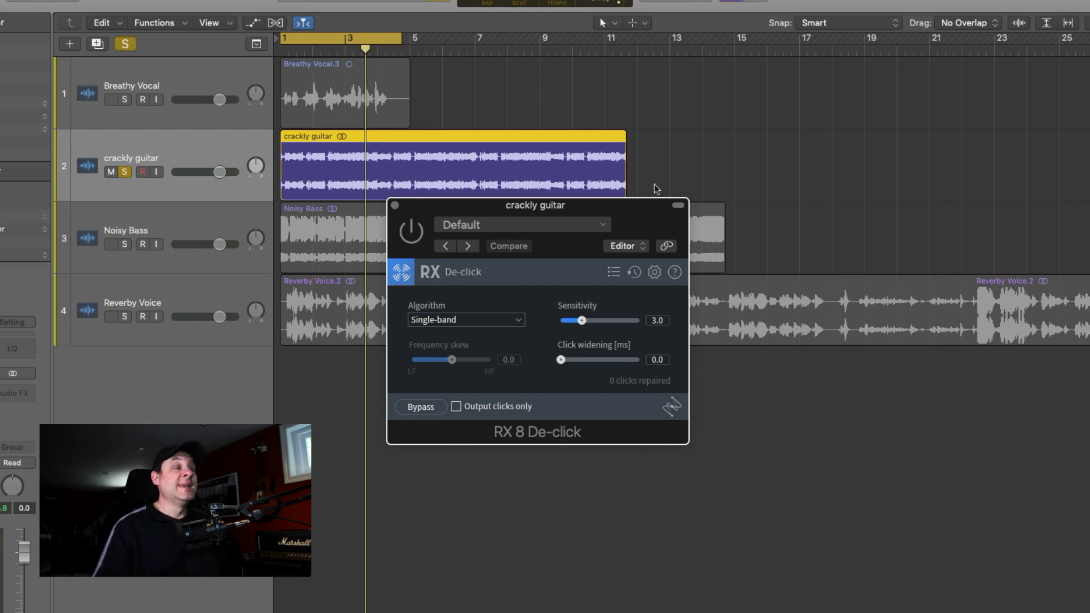
- Reposition the De-click window, enable the plug-in and play the crackly guitar with the Single-band algorithm
left_click_drag(616, 202, 618, 193)
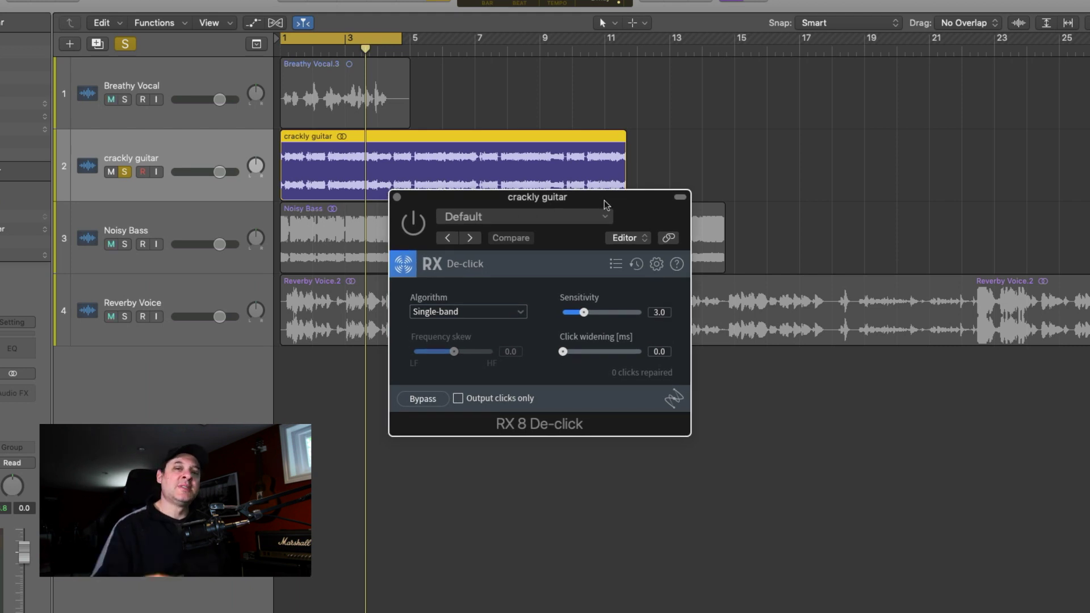
left_click_drag(604, 199, 599, 202)
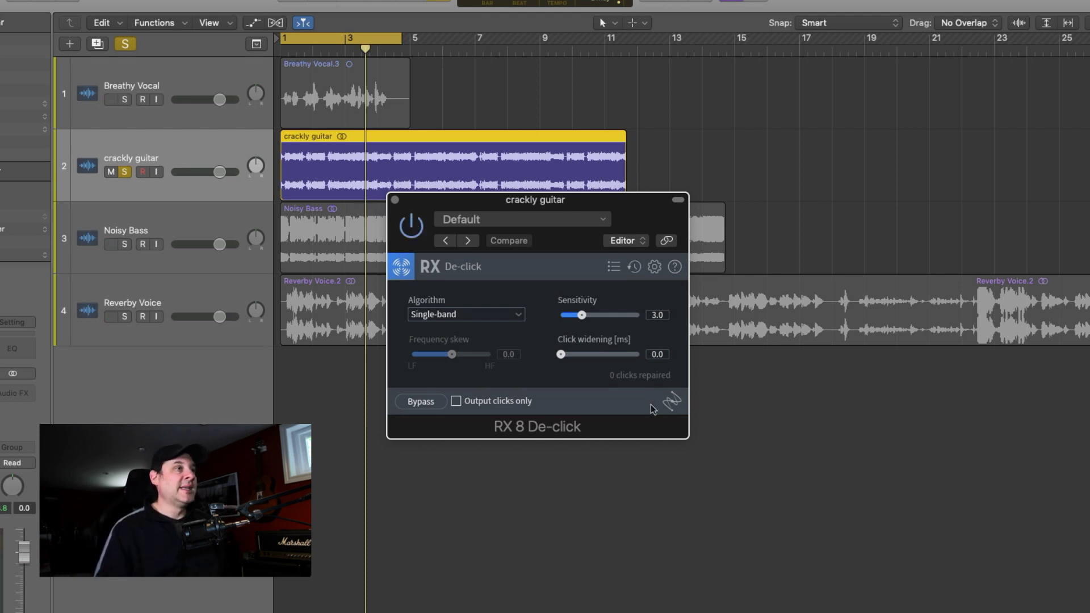
key("space")
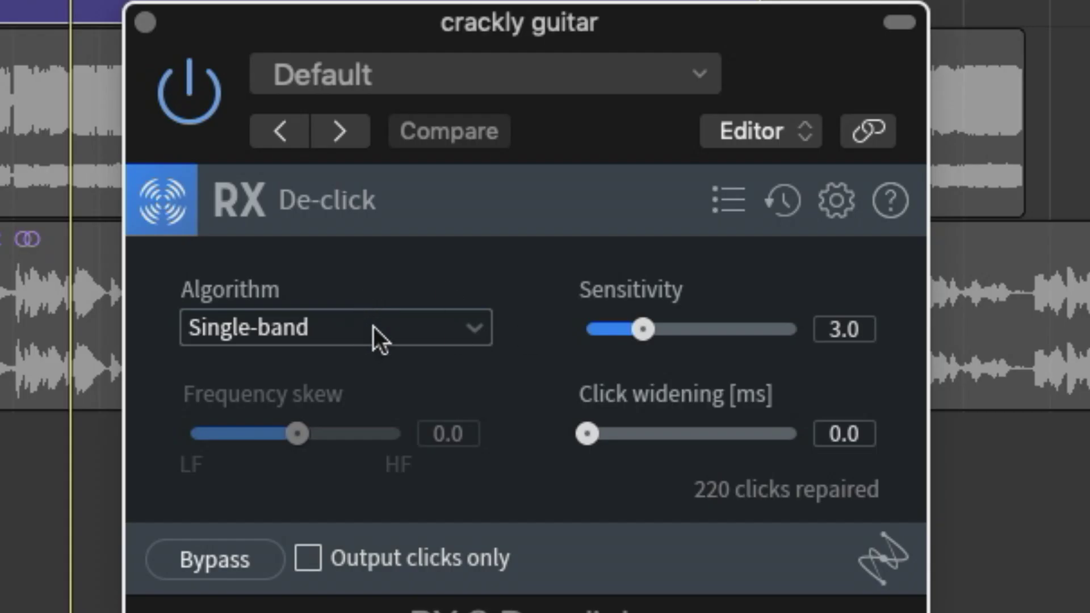
- Switch De-click's algorithm to Multi-band (random clicks) and play the crackly guitar through it
left_click(377, 331)
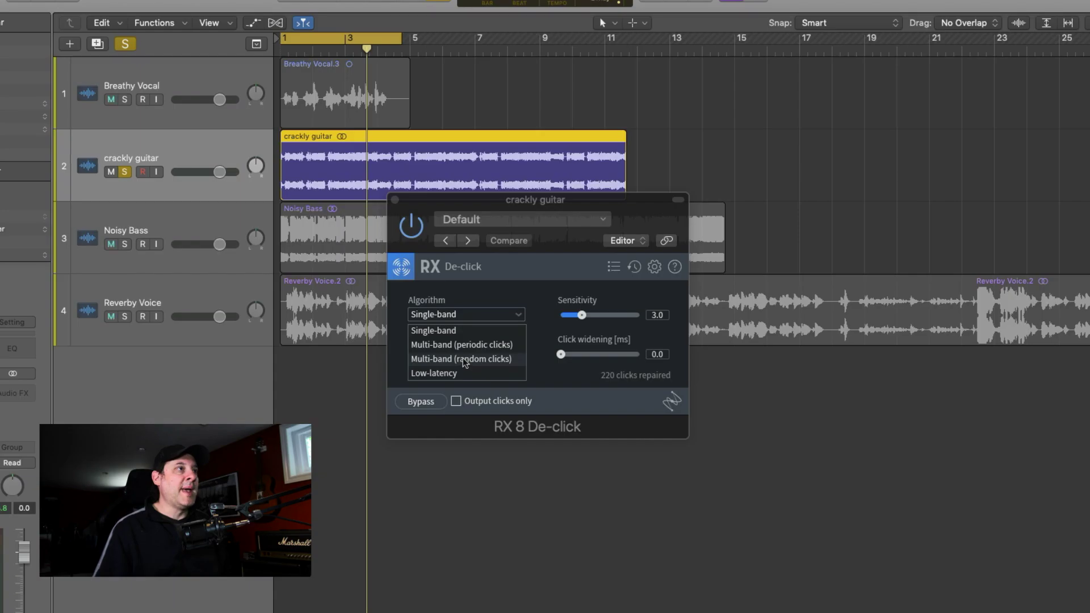
left_click(324, 447)
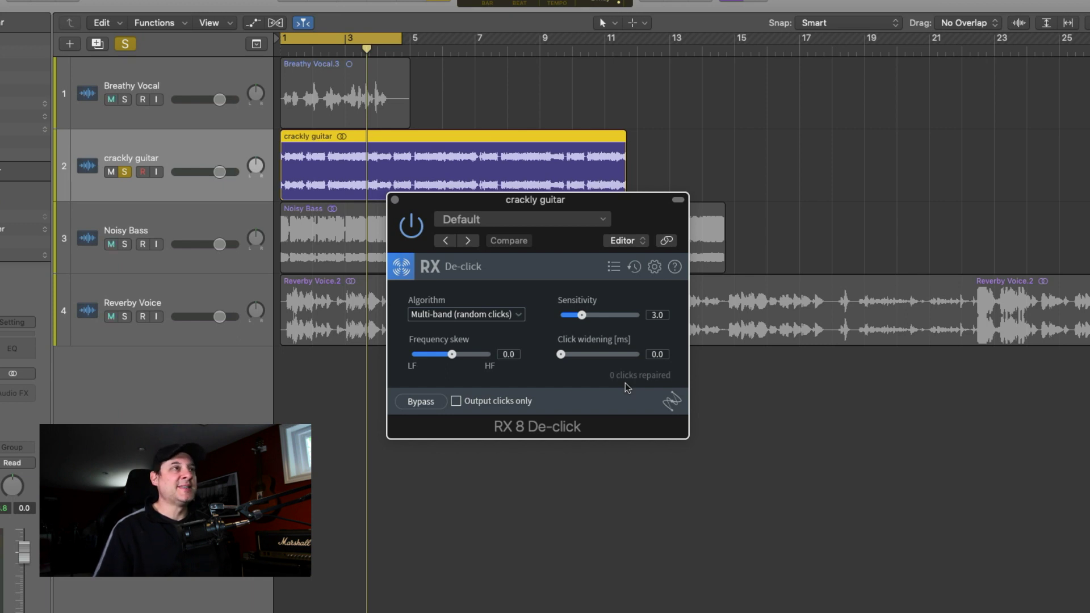
key("space")
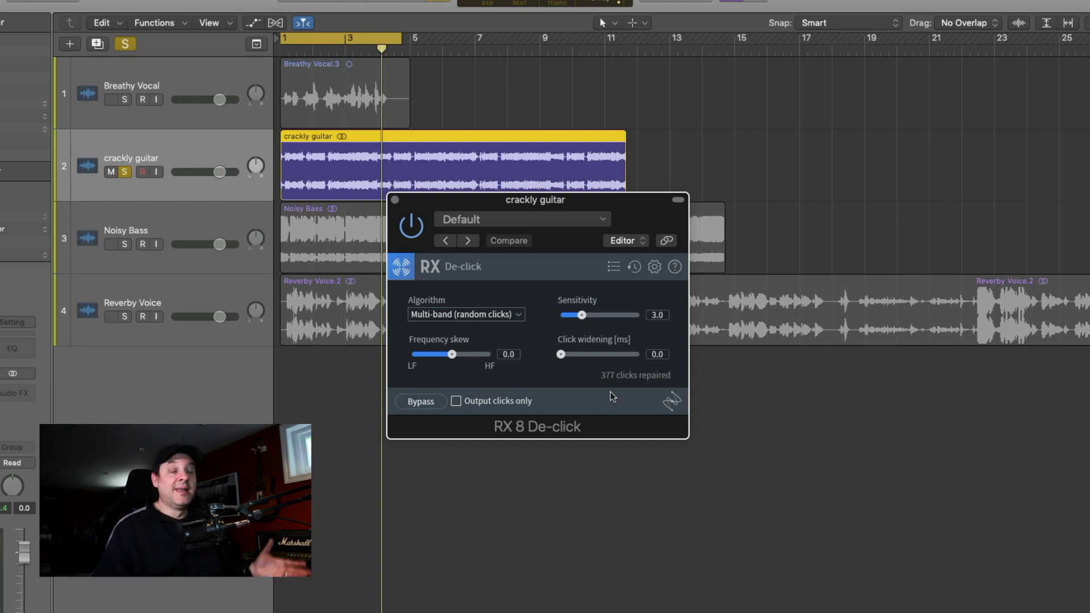
- Close the De-click window, unsolo the crackly guitar, and select and solo the Noisy Bass track
left_click(506, 318)
left_click(508, 249)
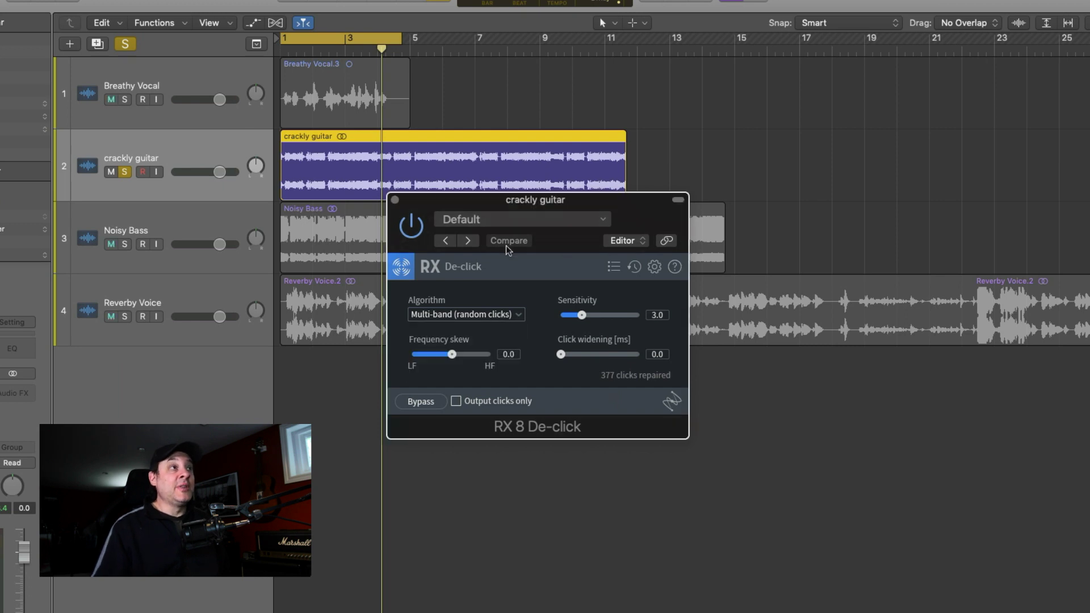
left_click(395, 200)
left_click(125, 171)
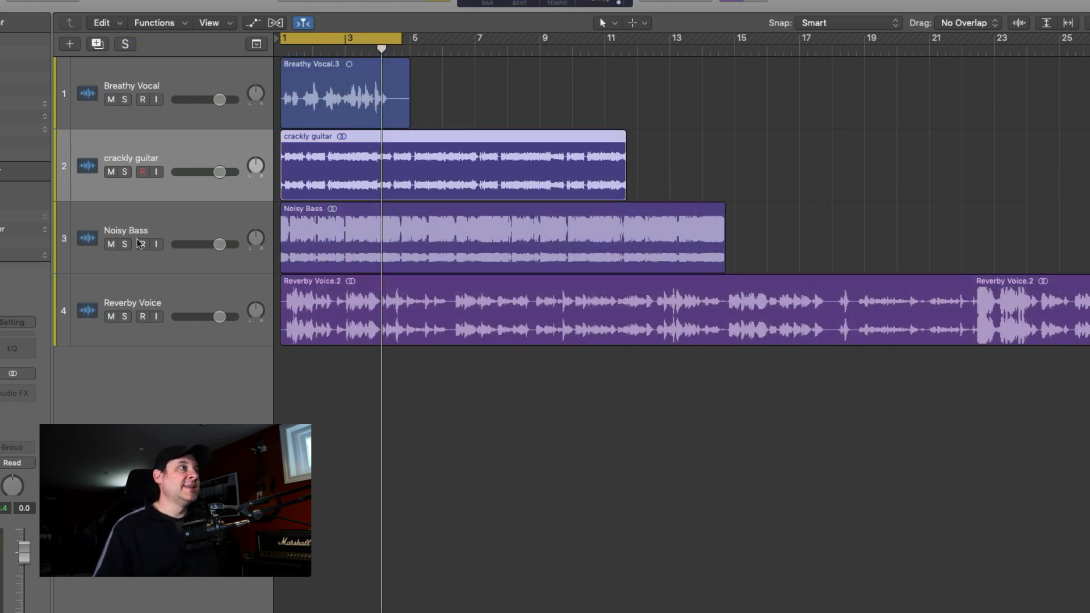
left_click(125, 244)
left_click(182, 220)
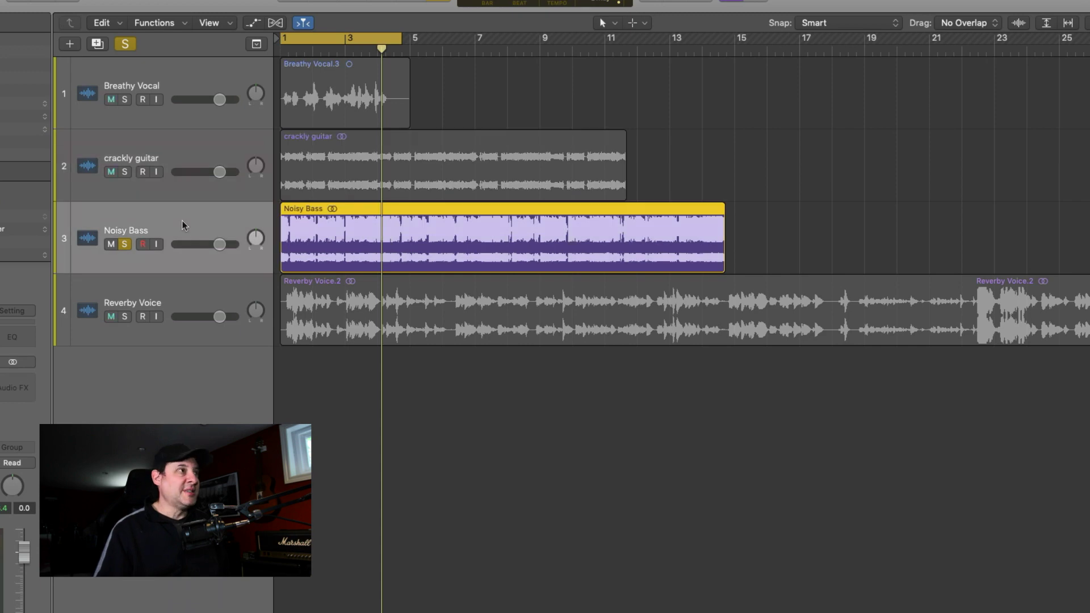
- Audition the Noisy Bass and set Spectral De-noise to threshold 2.4, reduction 17.3 and quality C during playback
key("space")
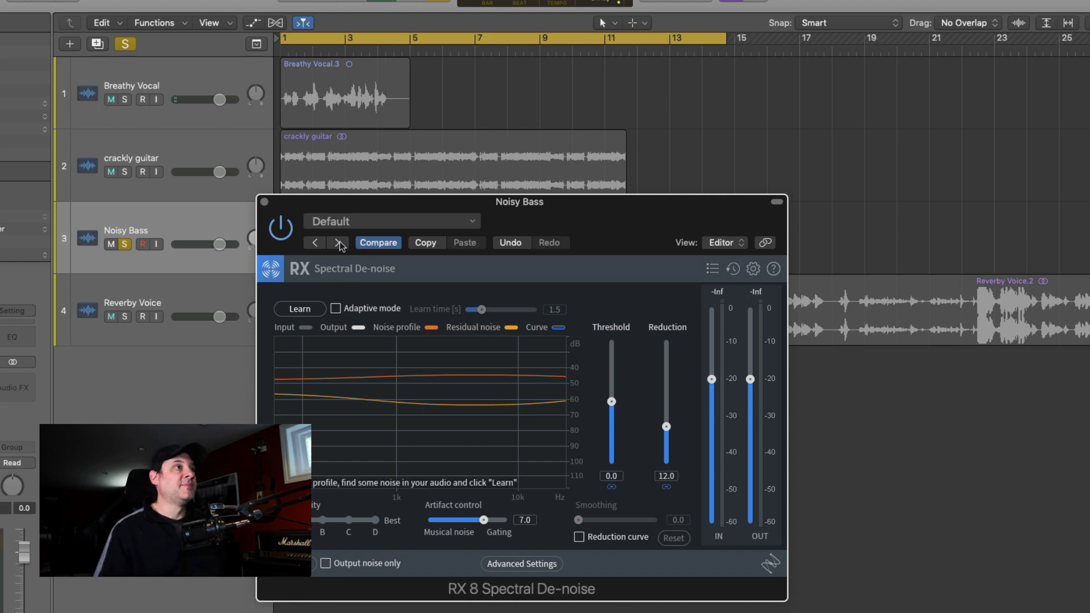
key("space")
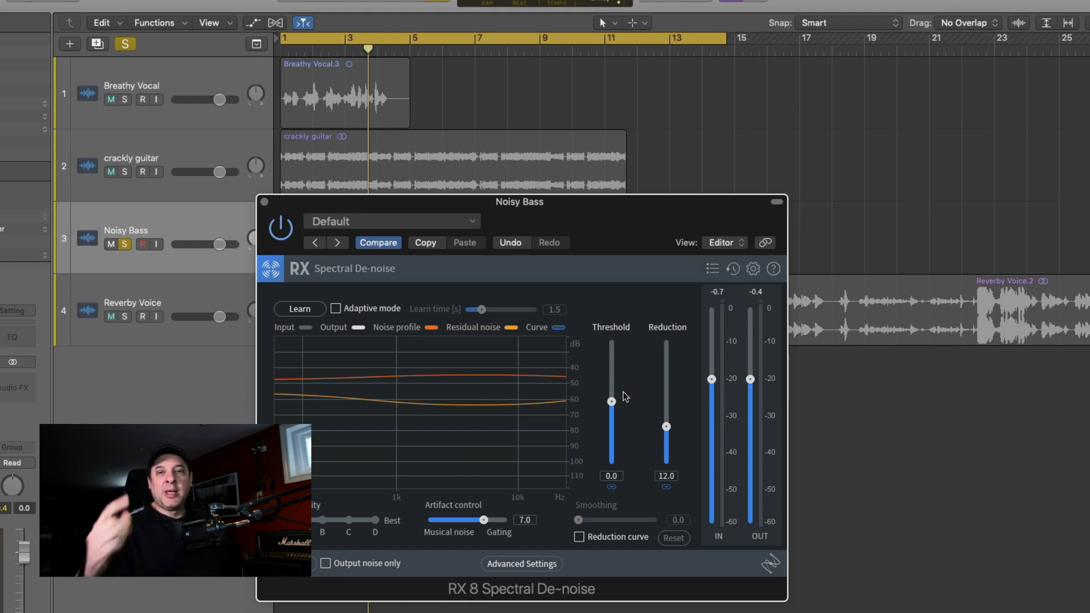
key("space")
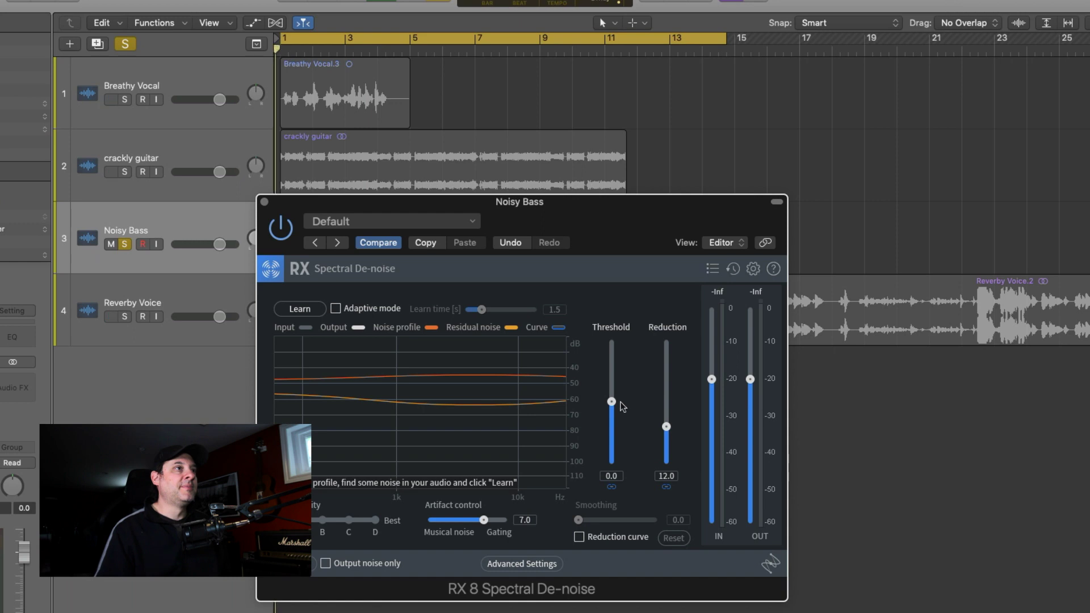
key("space")
mouse_move(621, 402)
left_mouse_down()
mouse_move(618, 372)
mouse_move(620, 381)
left_mouse_up()
left_click_drag(667, 427, 667, 412)
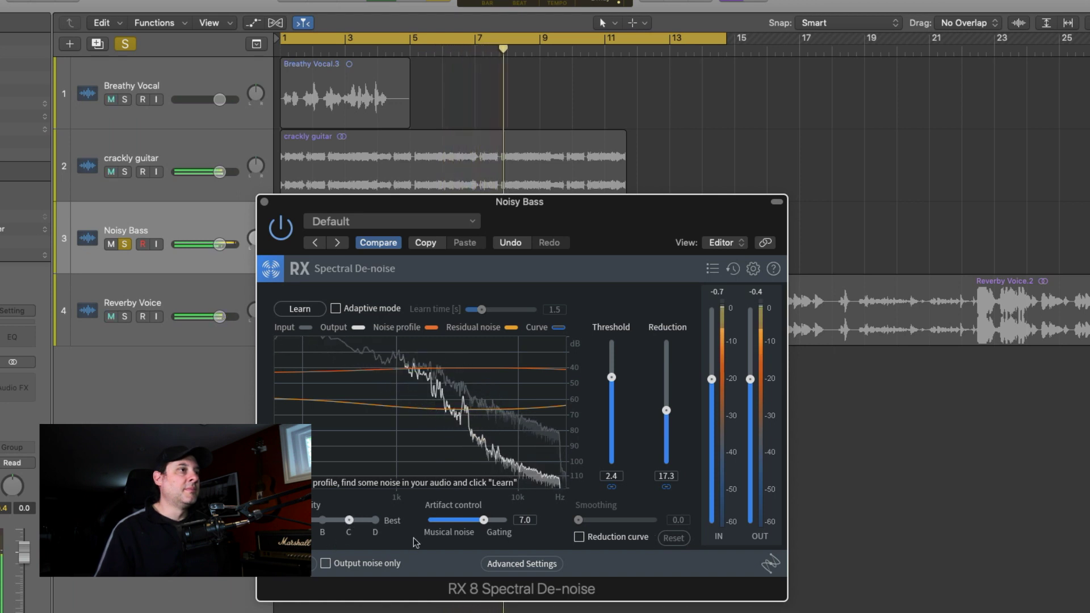
- Listen briefly to only the noise removed by Spectral De-noise, then restore normal output and stop playback
left_click(326, 566)
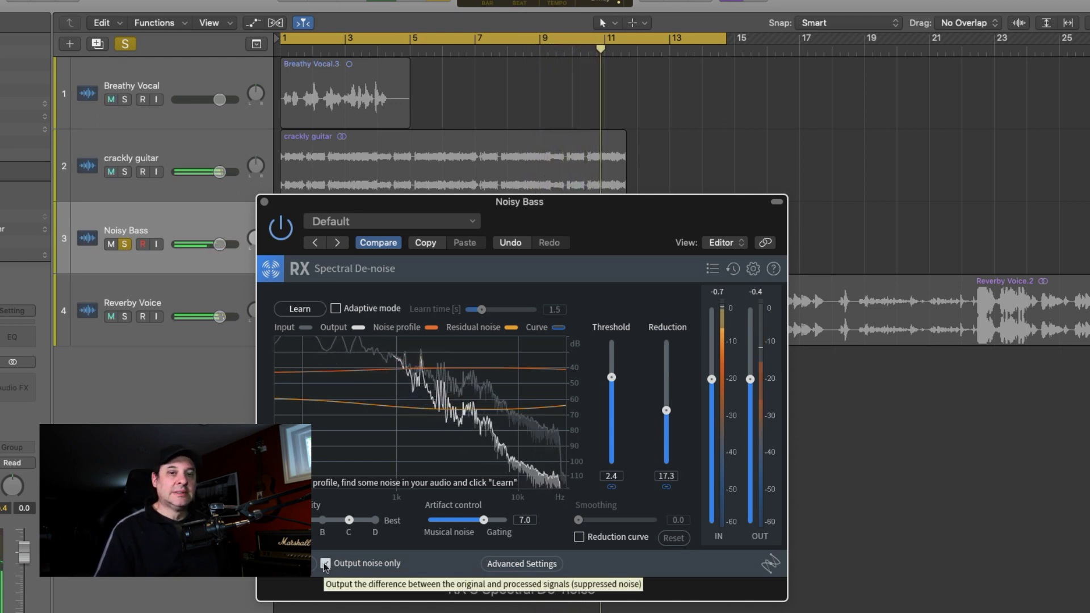
left_click(326, 564)
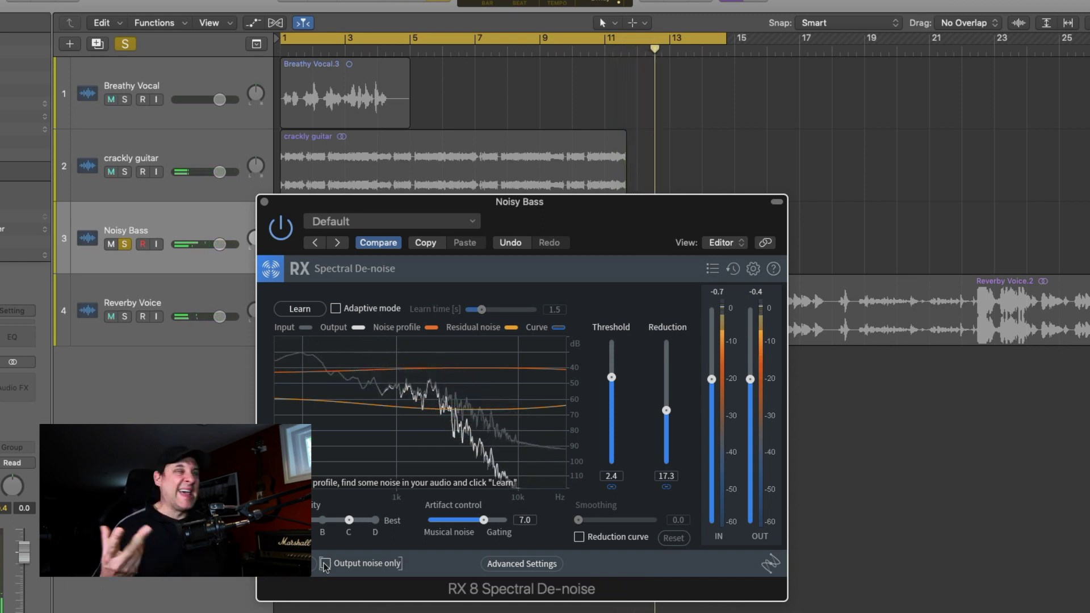
key("space")
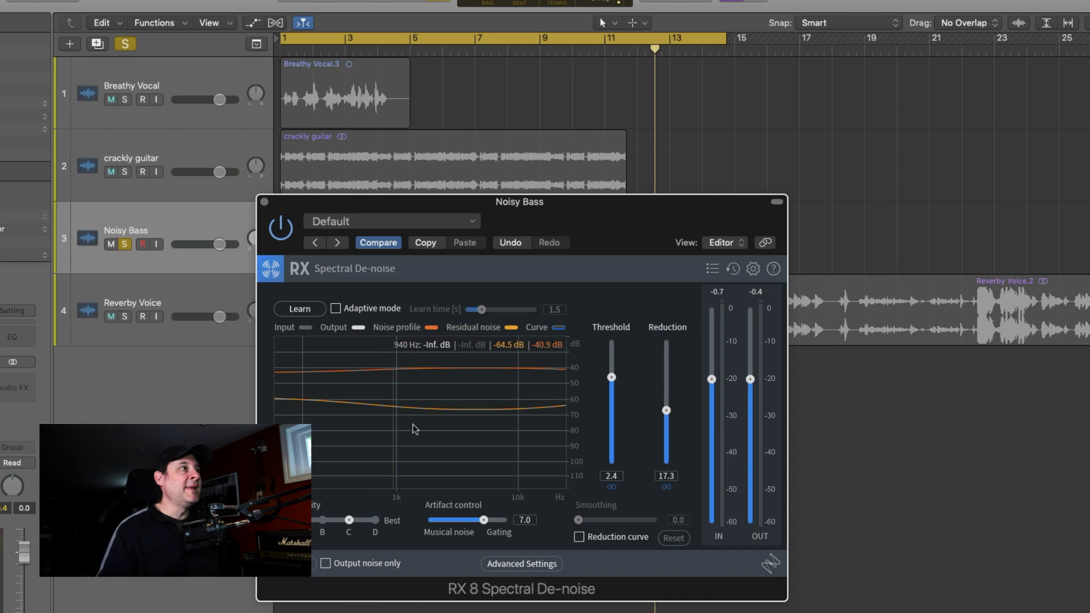
- Bring up the Ozone 9 Equalizer for the Noisy Bass and move its window fully into view
key("super+w")
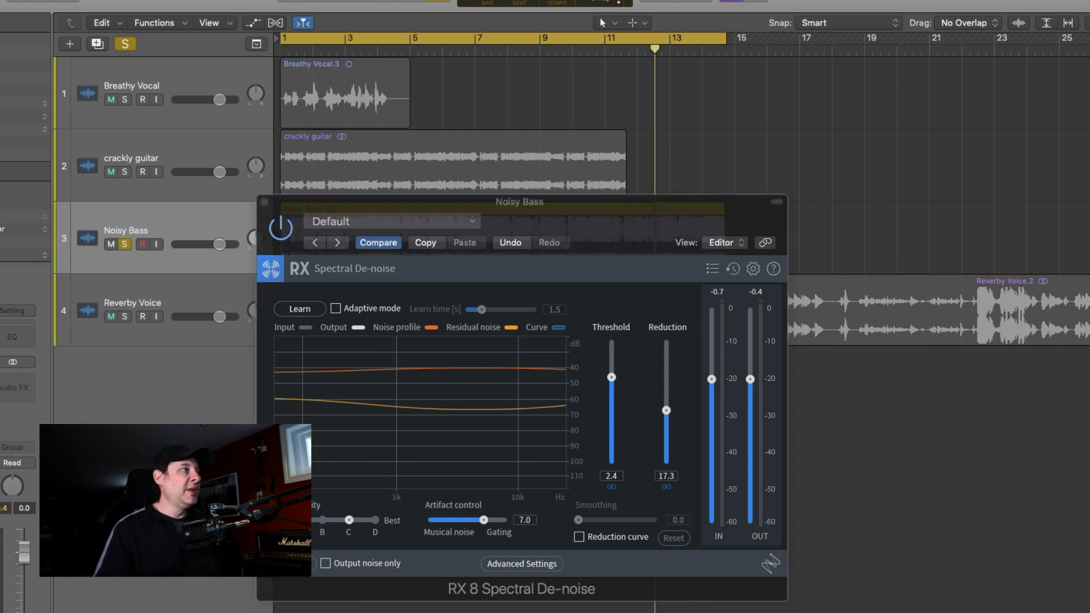
key("v")
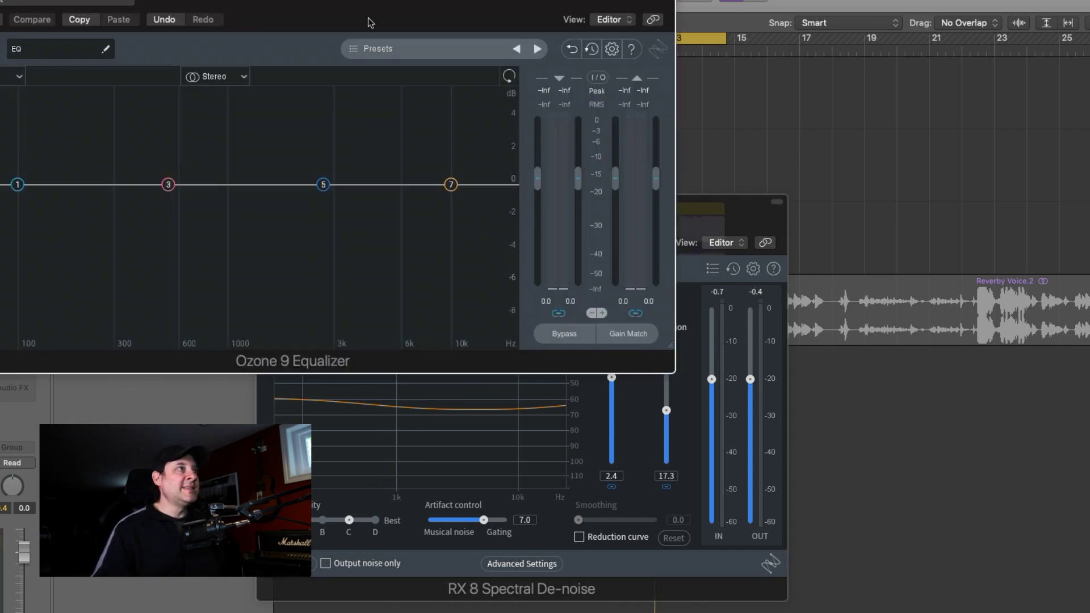
left_click_drag(370, 23, 607, 295)
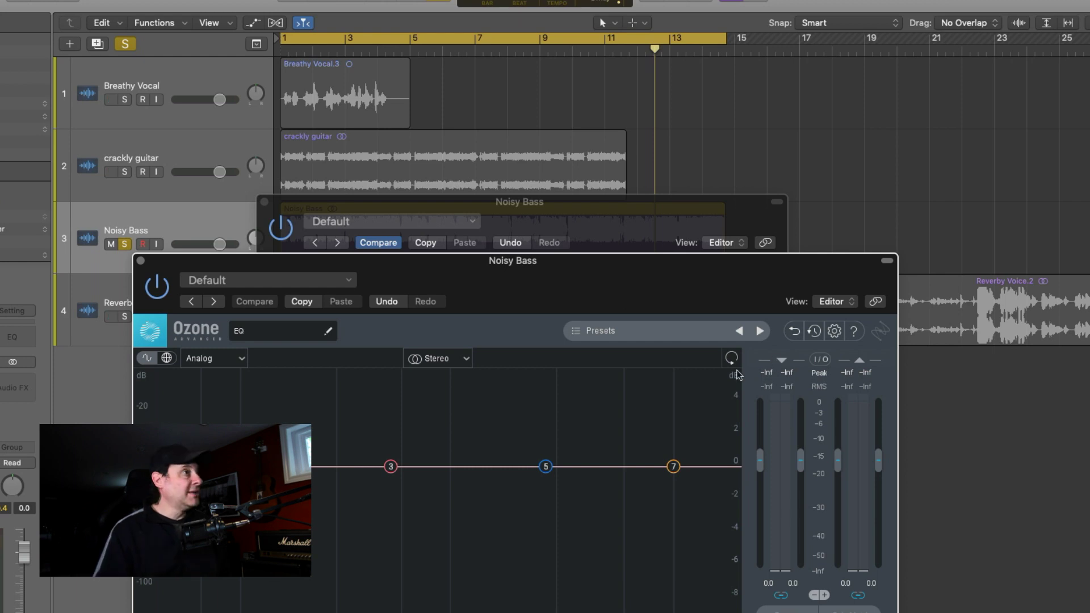
- Boost EQ band 3 by 1.4 dB at 698 Hz and band 5 by 1.1 dB at 1960 Hz, and raise band 7 at a lower frequency
left_click(390, 466)
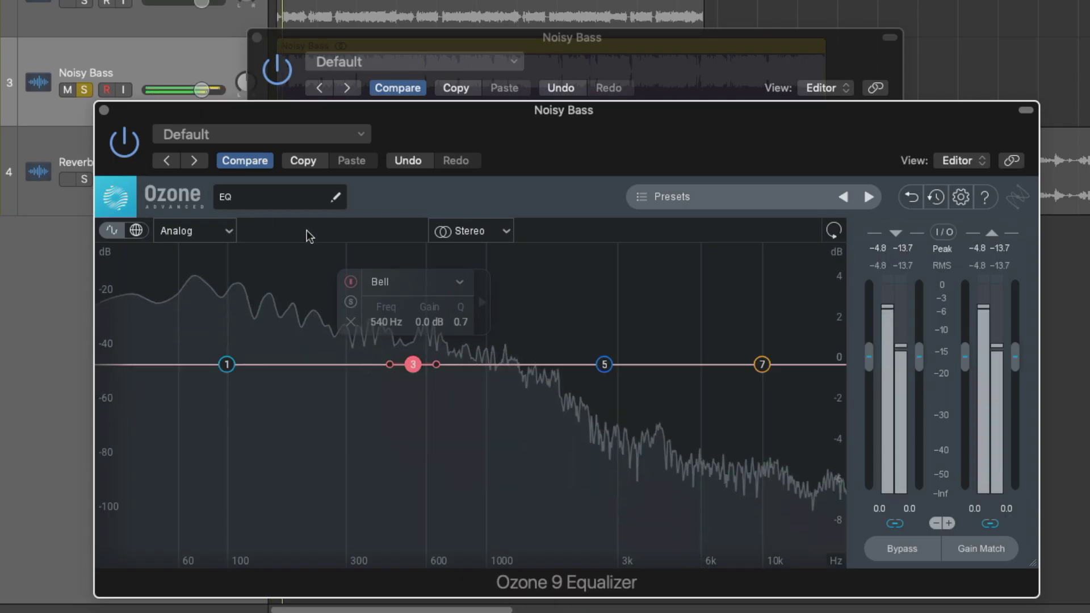
left_click_drag(413, 364, 444, 337)
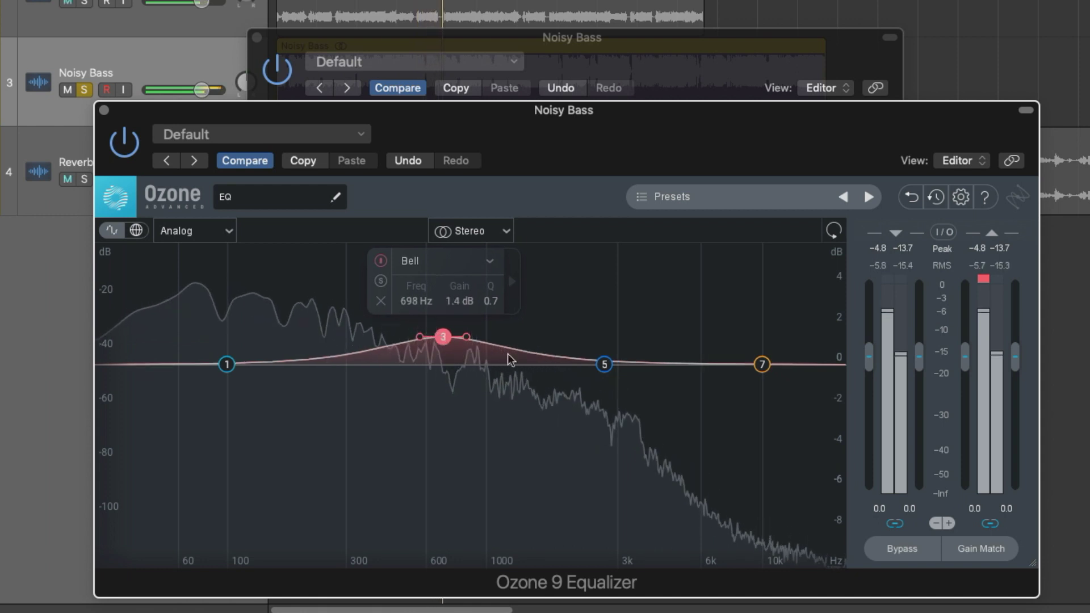
left_click_drag(606, 365, 567, 345)
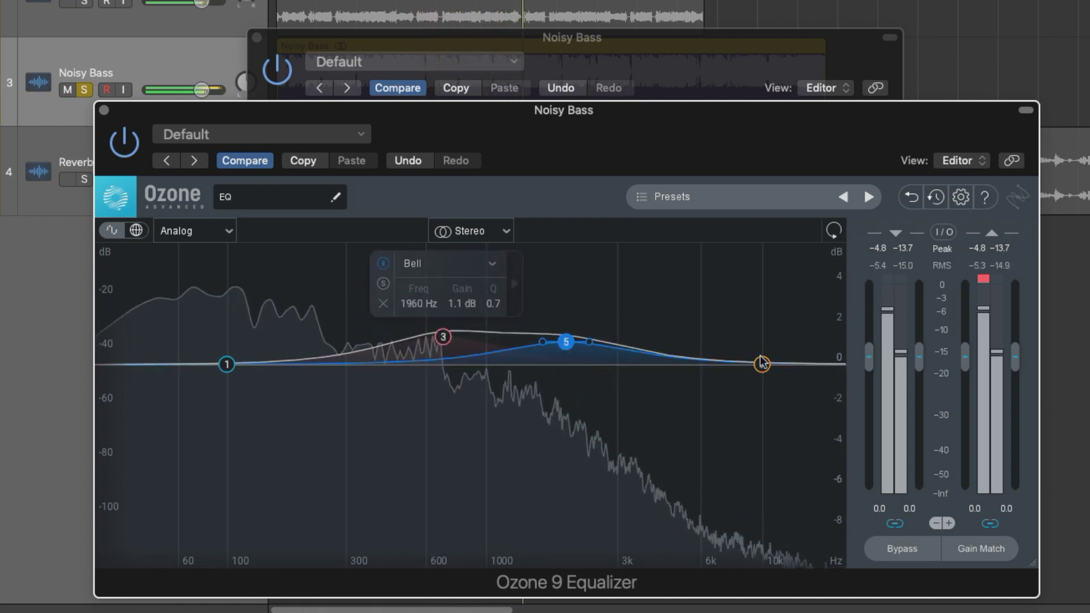
left_click_drag(762, 364, 691, 351)
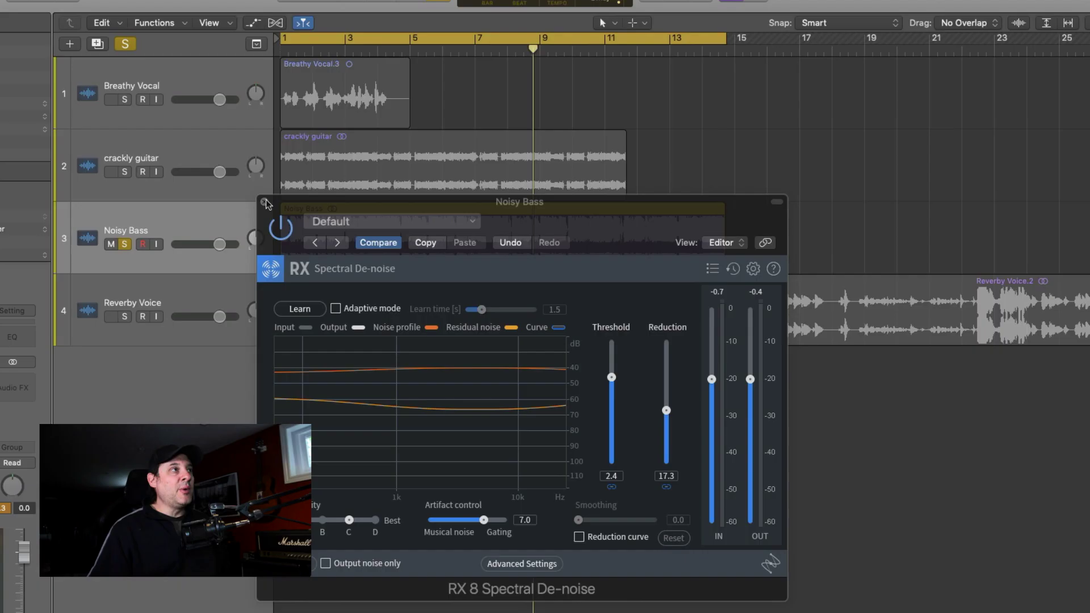
- Close the Spectral De-noise window, unsolo the Noisy Bass, and select and solo the Reverby Voice track
left_click(265, 201)
left_click(124, 244)
left_click(148, 295)
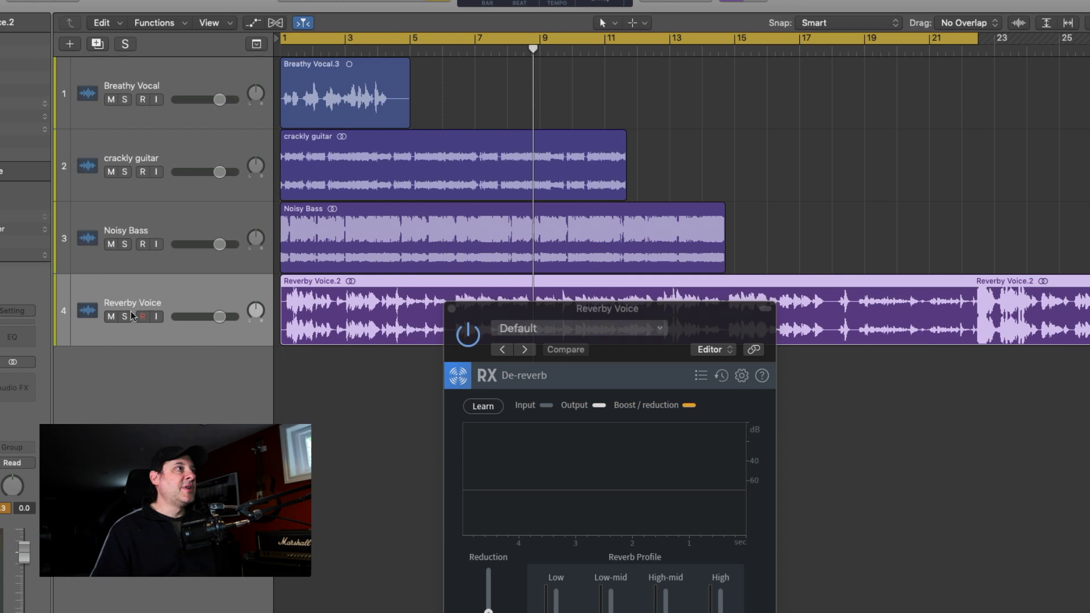
left_click(125, 317)
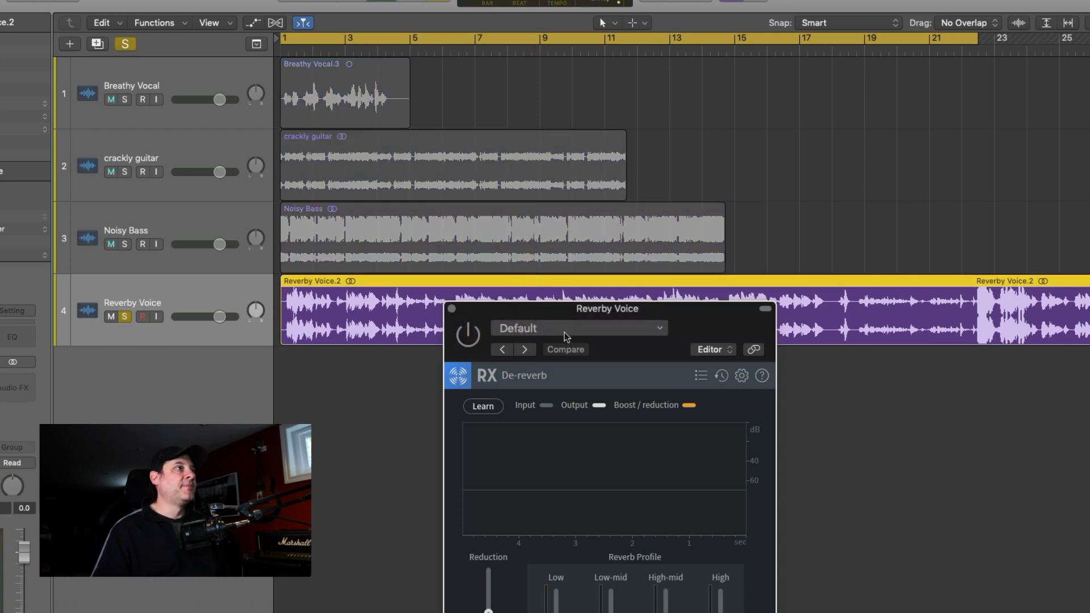
- Play the Reverby Voice with De-reverb disabled and move the plug-in window so its controls are in view
key("space")
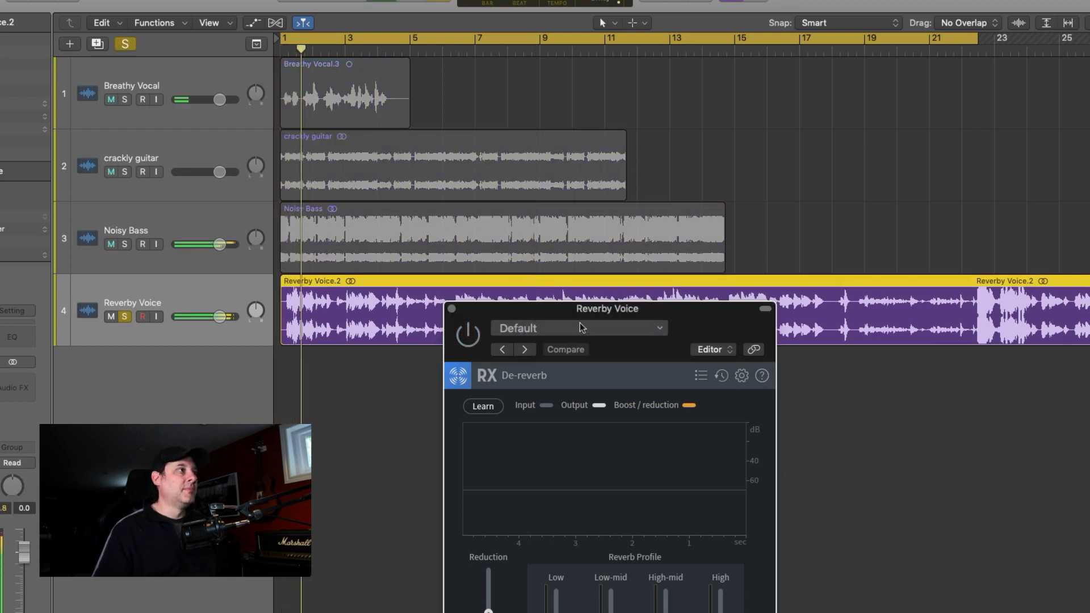
left_click_drag(633, 316, 627, 122)
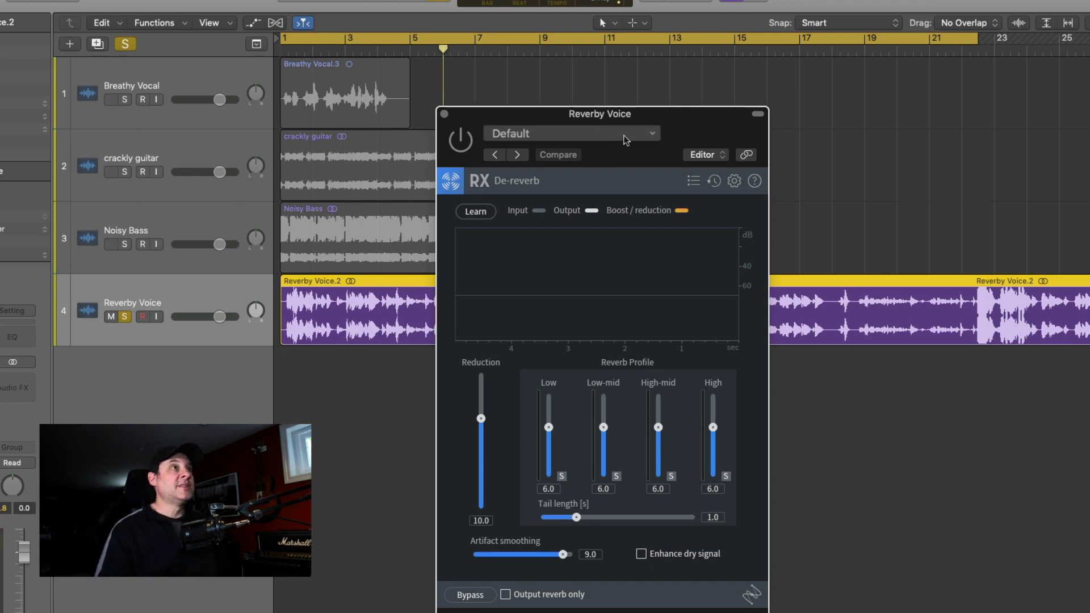
left_click_drag(678, 117, 673, 108)
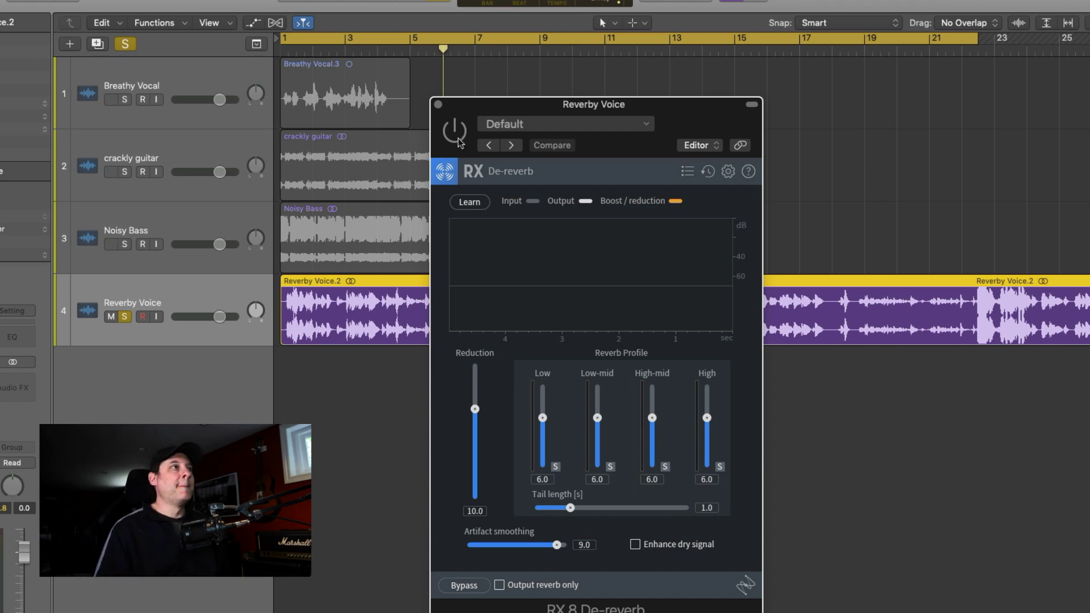
- With the Reverby Voice playing through De-reverb, set Reduction to 8.8, Low-mid to 6.2, High-mid to 7.5, High to 6.9 and Tail length to 1.3 s
key("space")
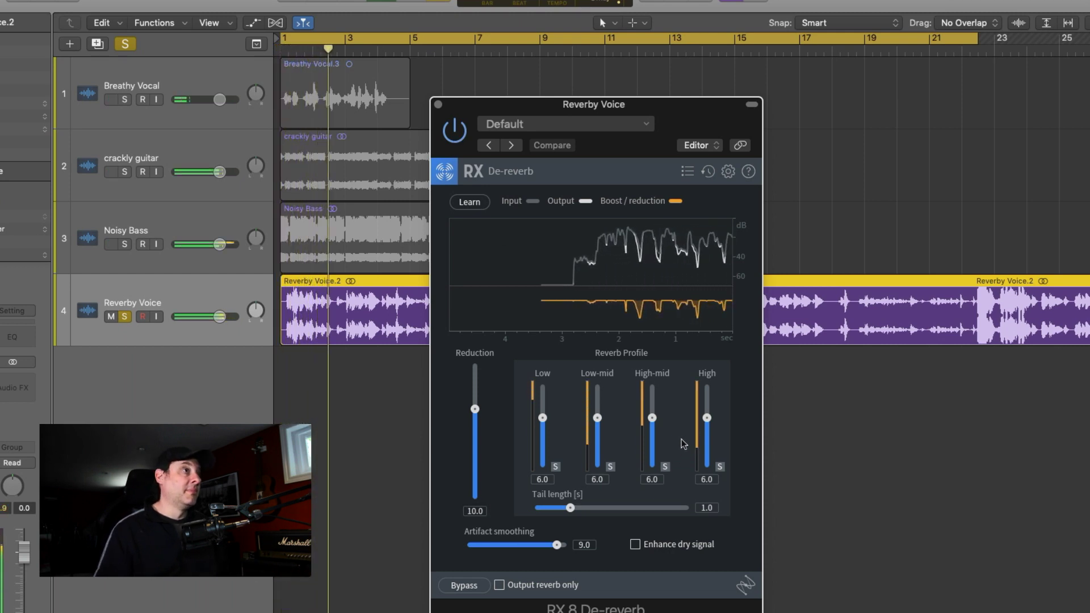
left_click_drag(652, 418, 707, 413)
left_click_drag(570, 507, 588, 508)
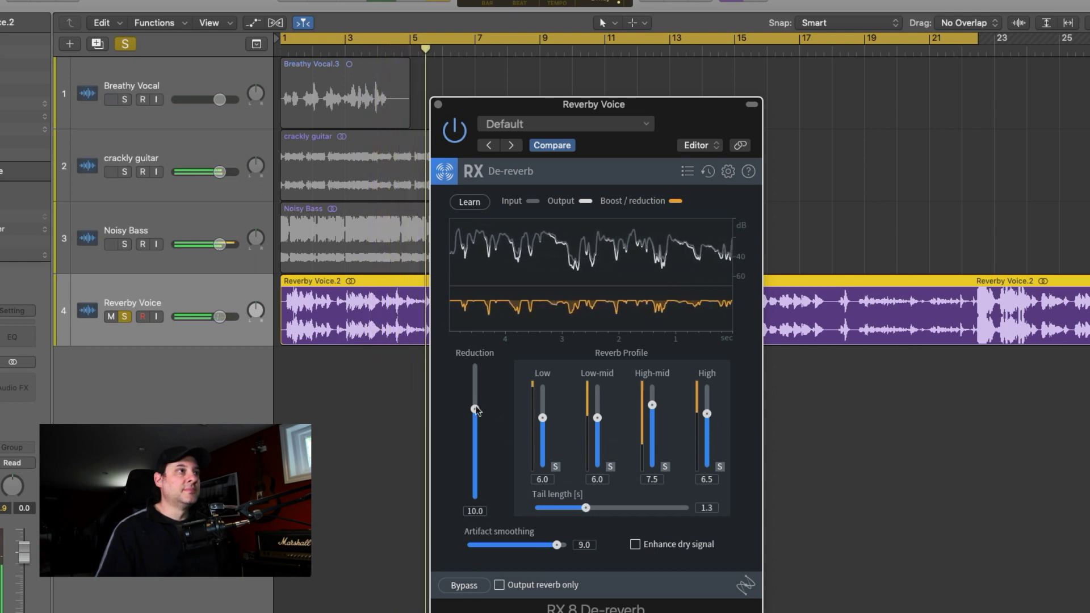
left_click_drag(475, 409, 475, 417)
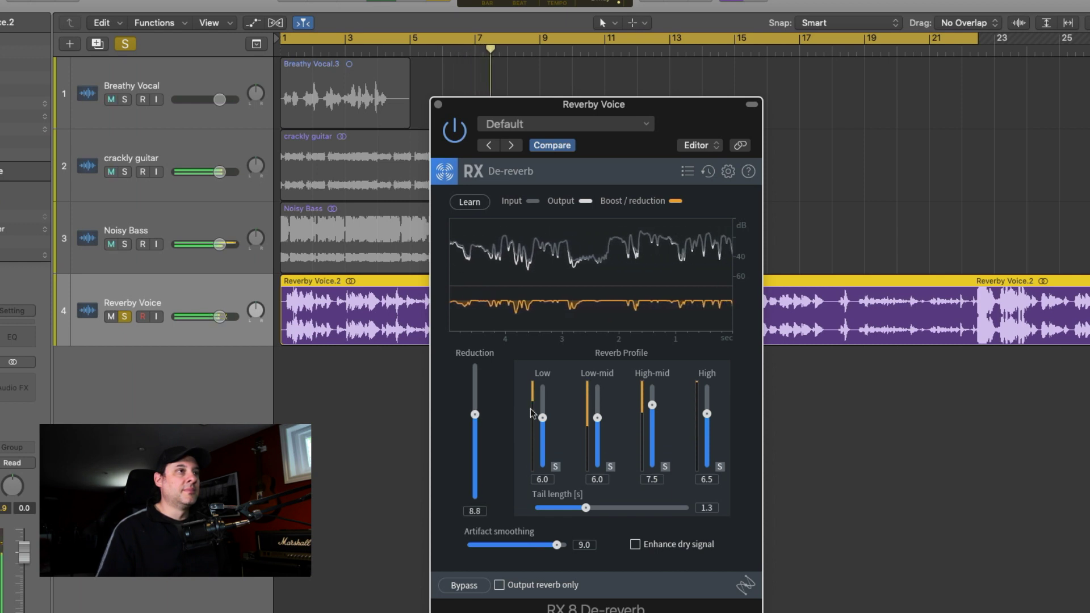
left_click_drag(598, 415, 597, 417)
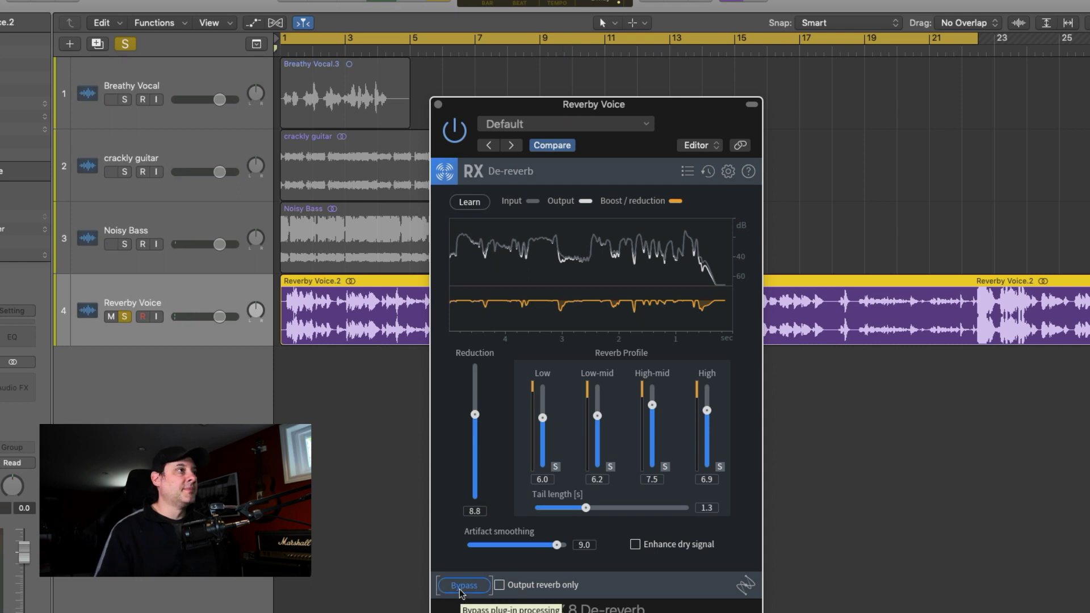
- Compare the Reverby Voice with De-reverb bypassed and active by turning Bypass off during playback, and stop playback
key("space")
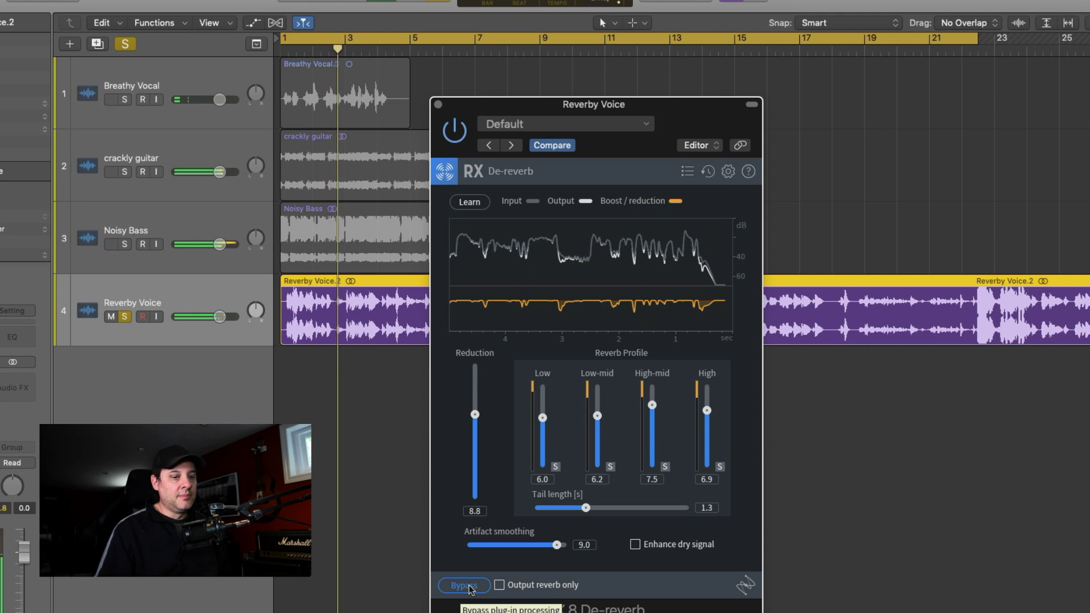
left_click(464, 586)
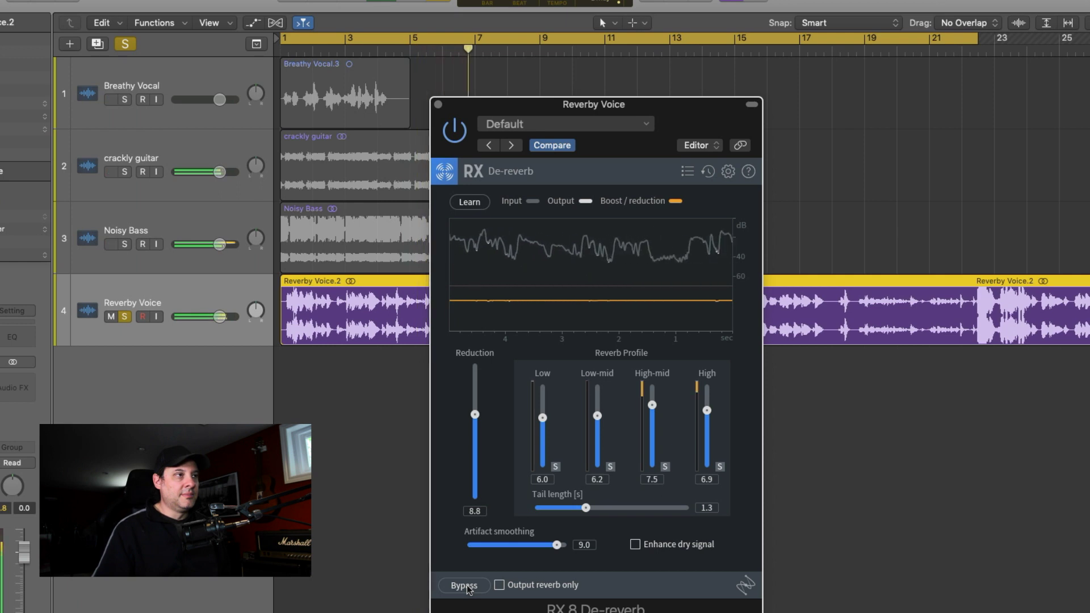
key("space")
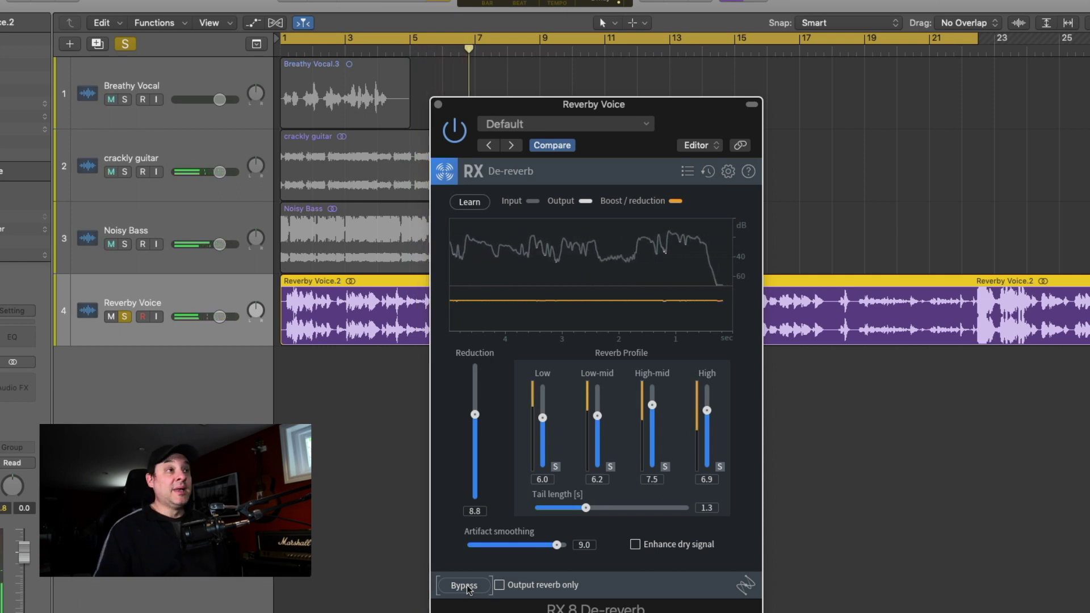